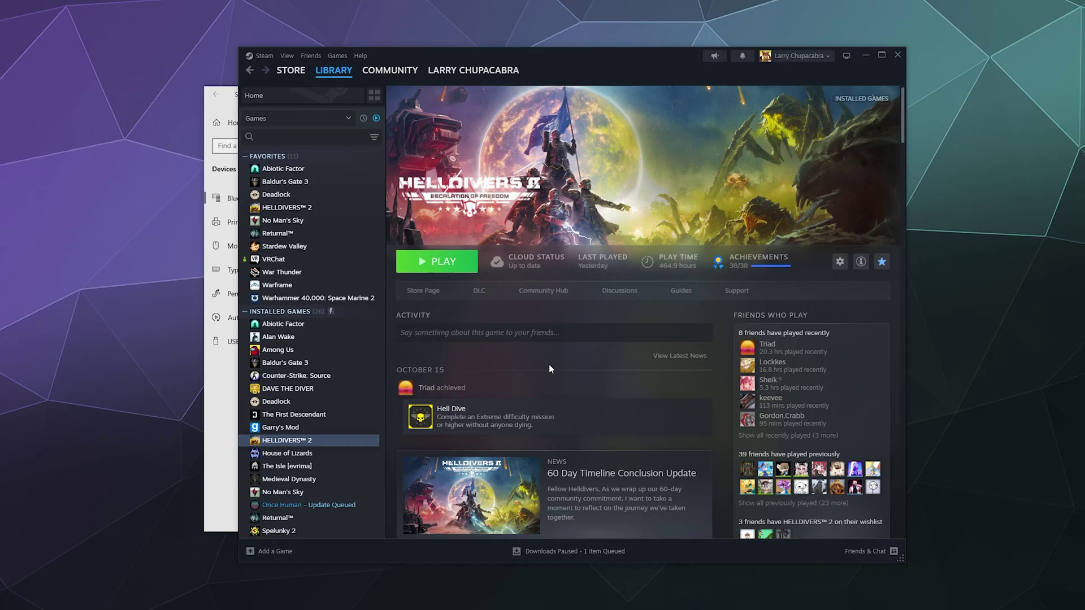
# - Switch to Windows Settings and pair the Wireless Controller as a new Bluetooth device, then minimize the settings window
pyautogui.click(224, 368)
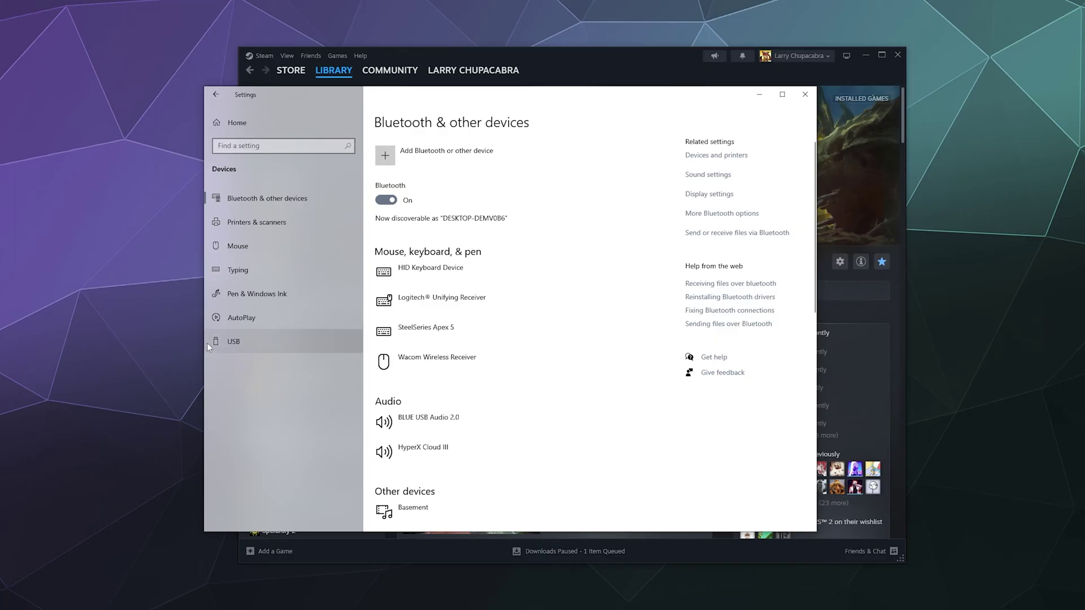
pyautogui.click(419, 161)
pyautogui.click(417, 226)
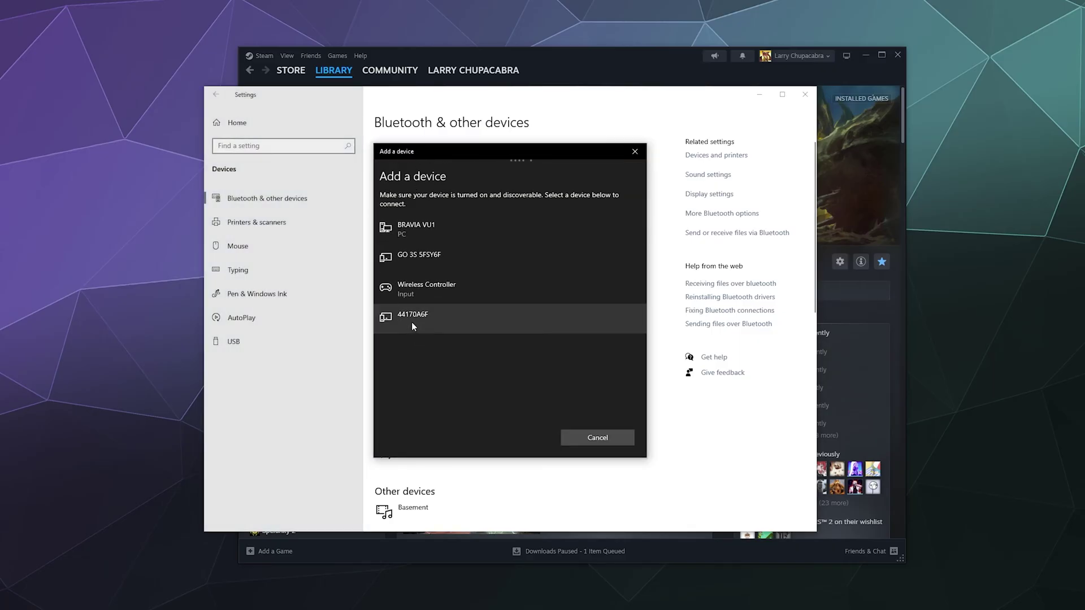
pyautogui.click(415, 290)
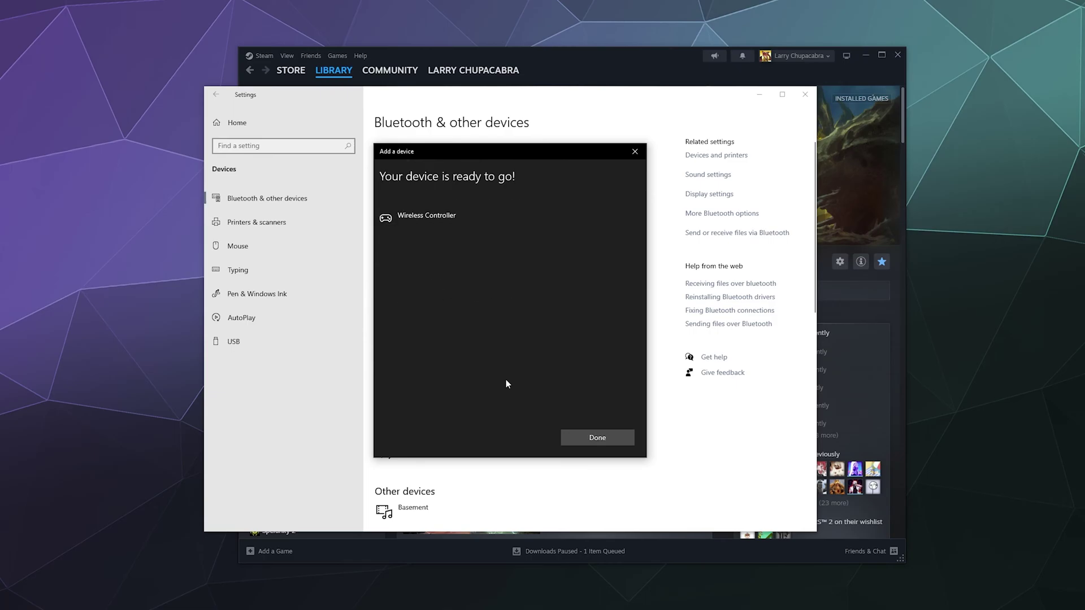
pyautogui.click(578, 435)
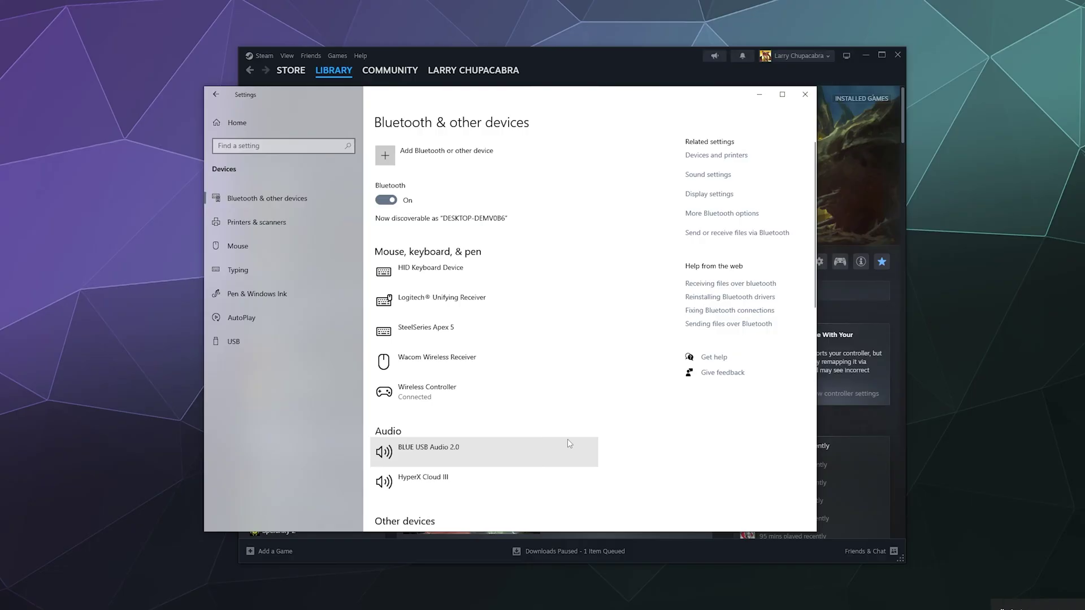
pyautogui.click(767, 96)
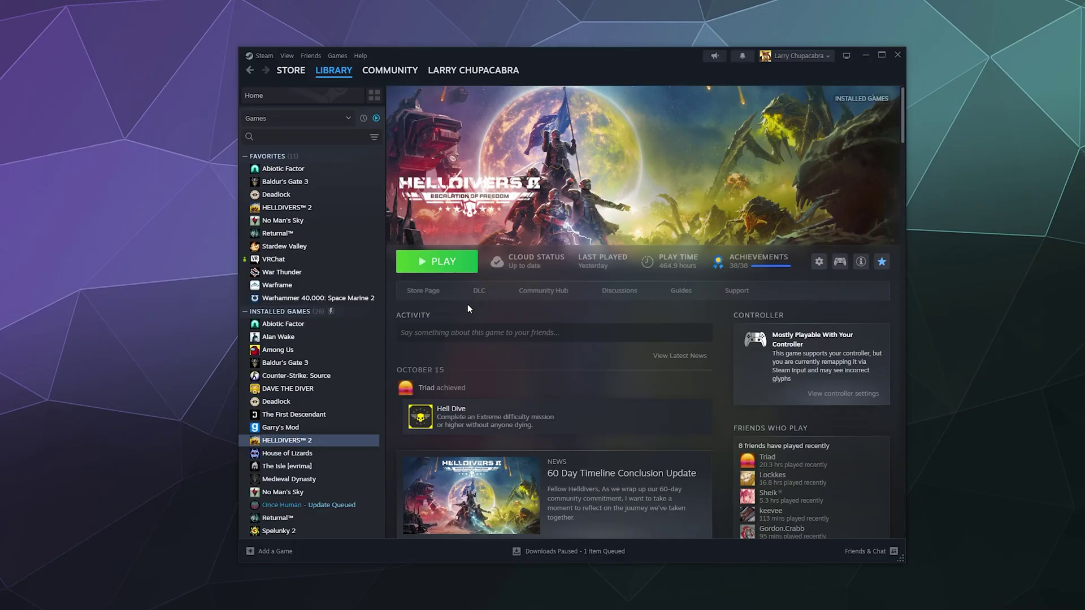
# - Open Steam's controller settings and review the external gamepad options and non-game controller layouts
pyautogui.click(266, 56)
pyautogui.click(264, 155)
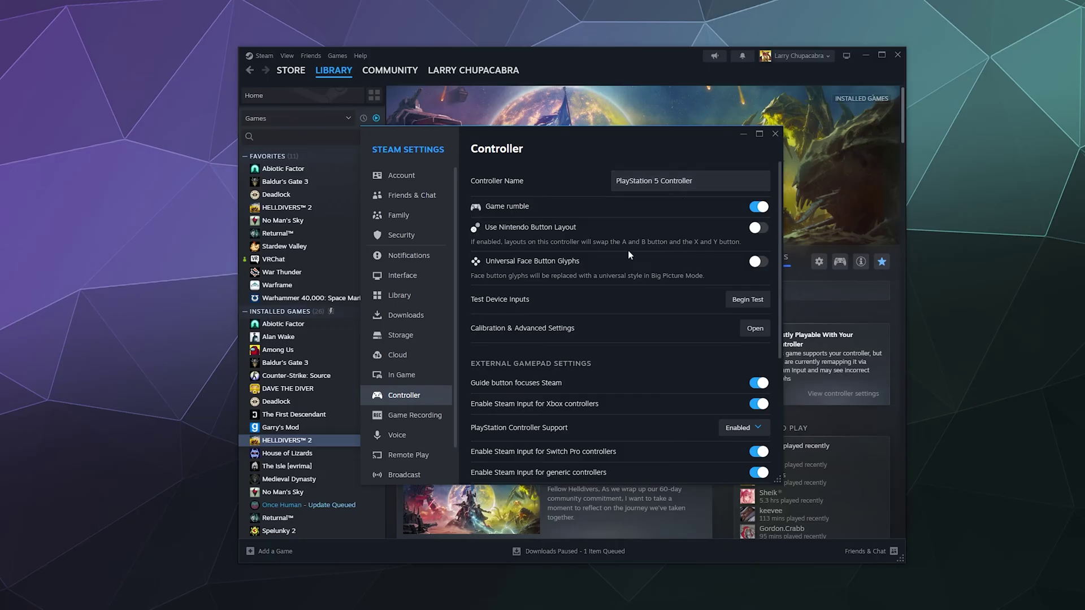
pyautogui.scroll(-4, 593, 263)
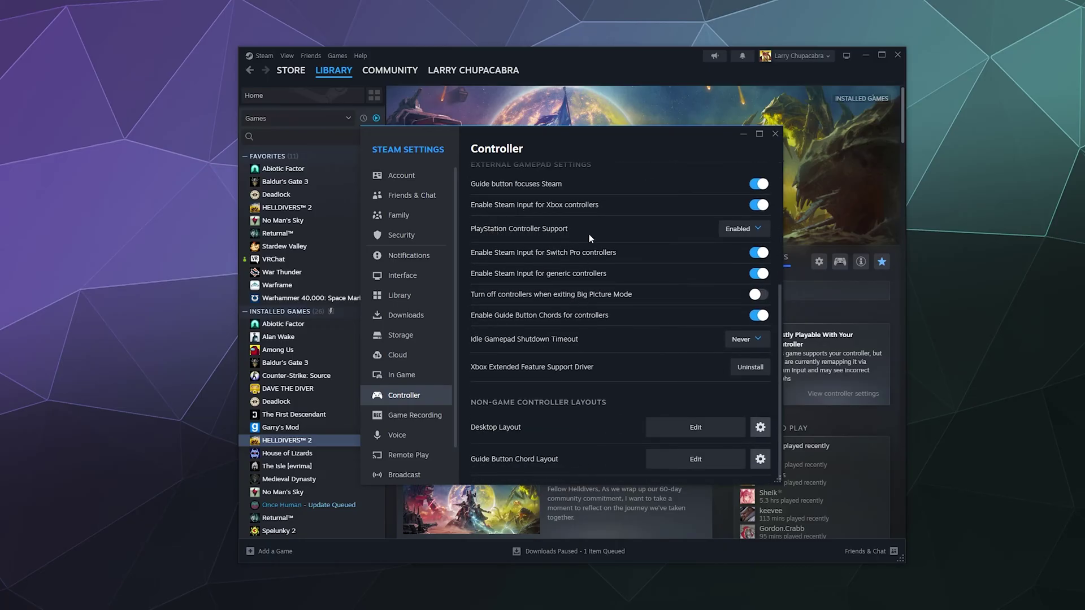
pyautogui.scroll(-1, 707, 274)
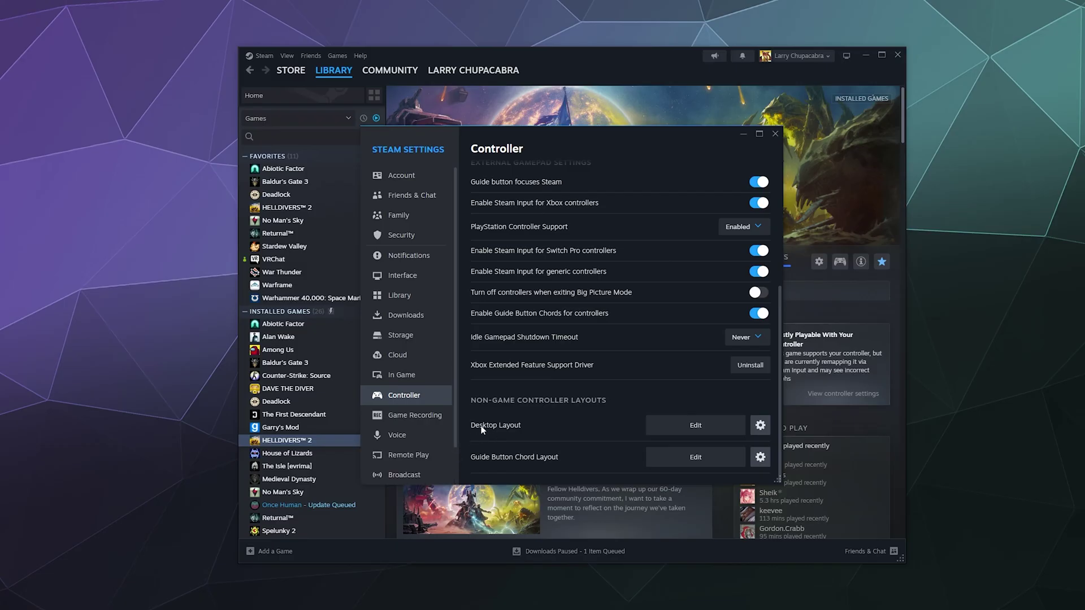
# - Browse the community layouts available for the controller's Desktop Layout, then close the layout and settings windows without changing anything
pyautogui.click(696, 425)
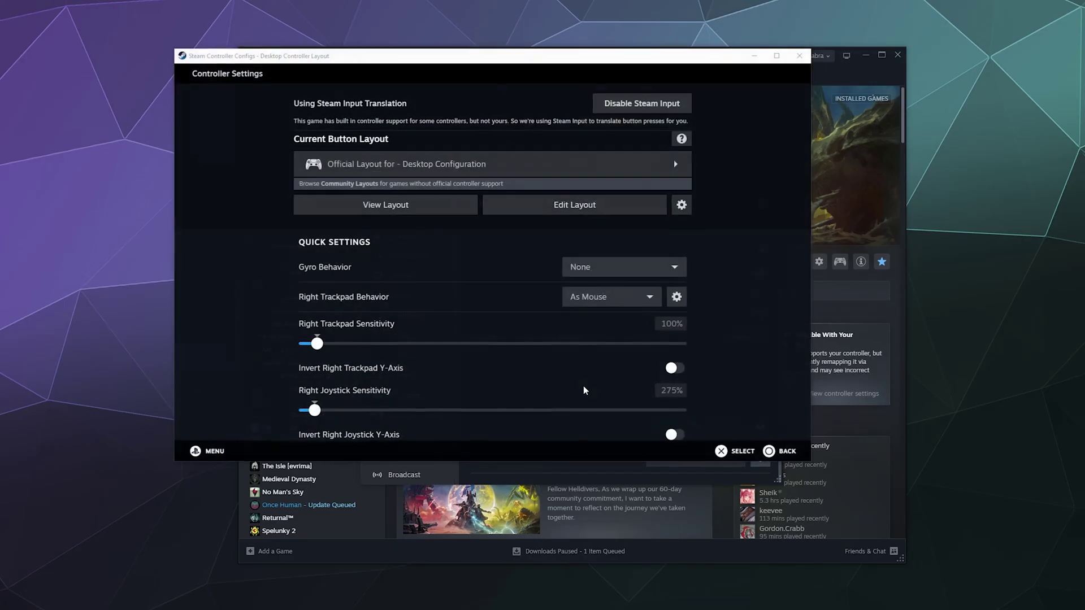
pyautogui.click(378, 170)
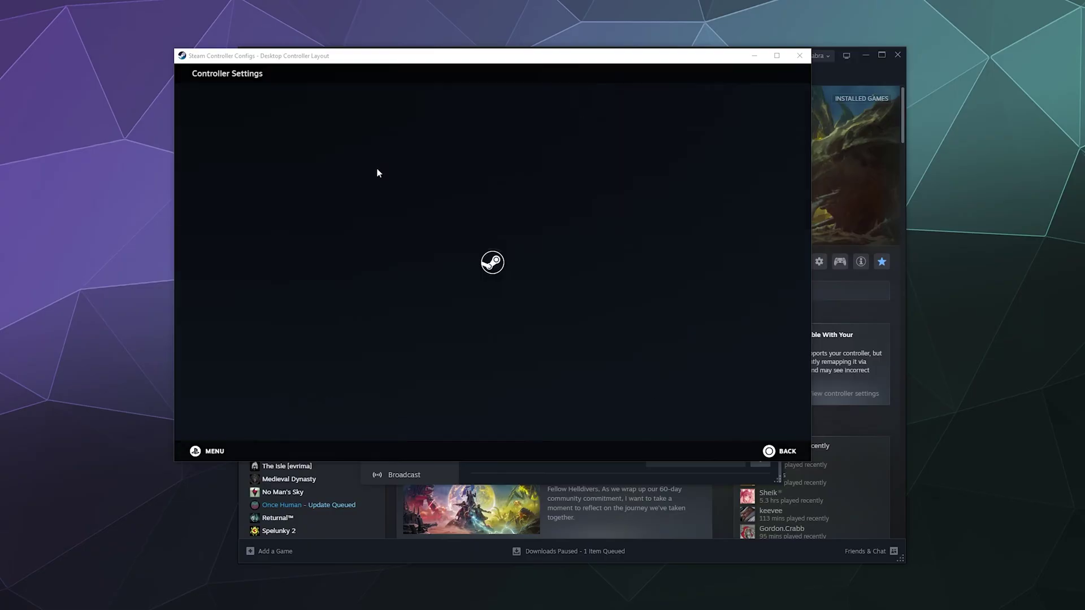
pyautogui.click(555, 105)
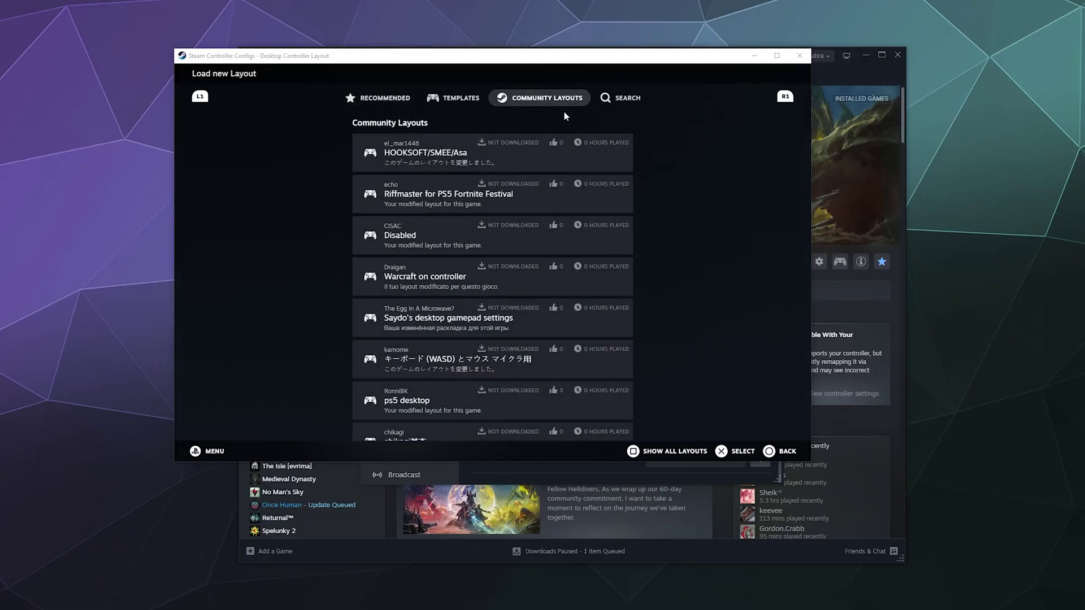
pyautogui.scroll(-5, 443, 376)
pyautogui.scroll(-5, 416, 394)
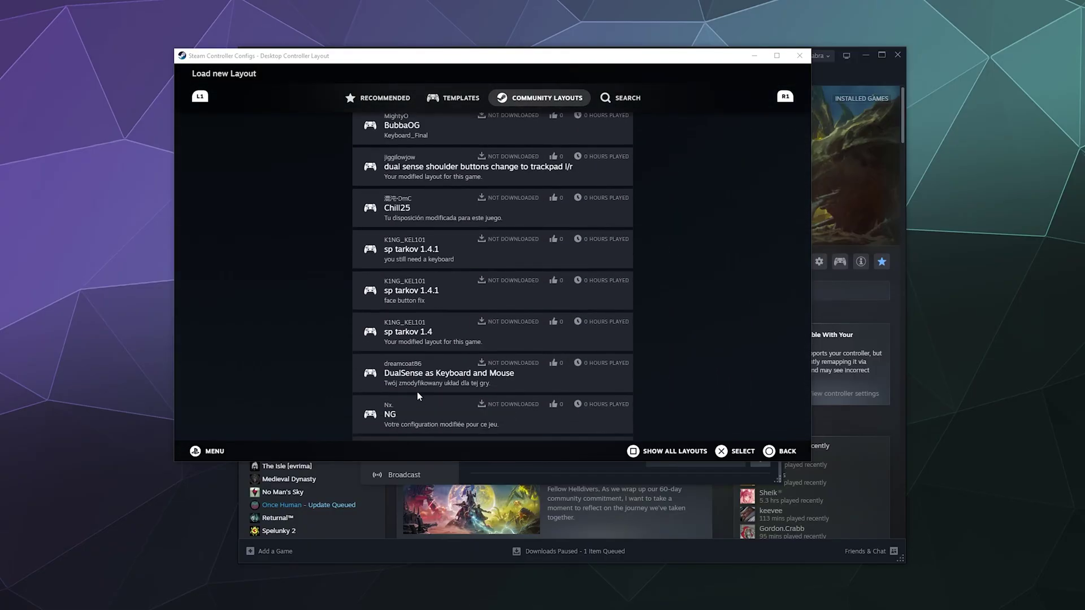
pyautogui.scroll(-5, 412, 333)
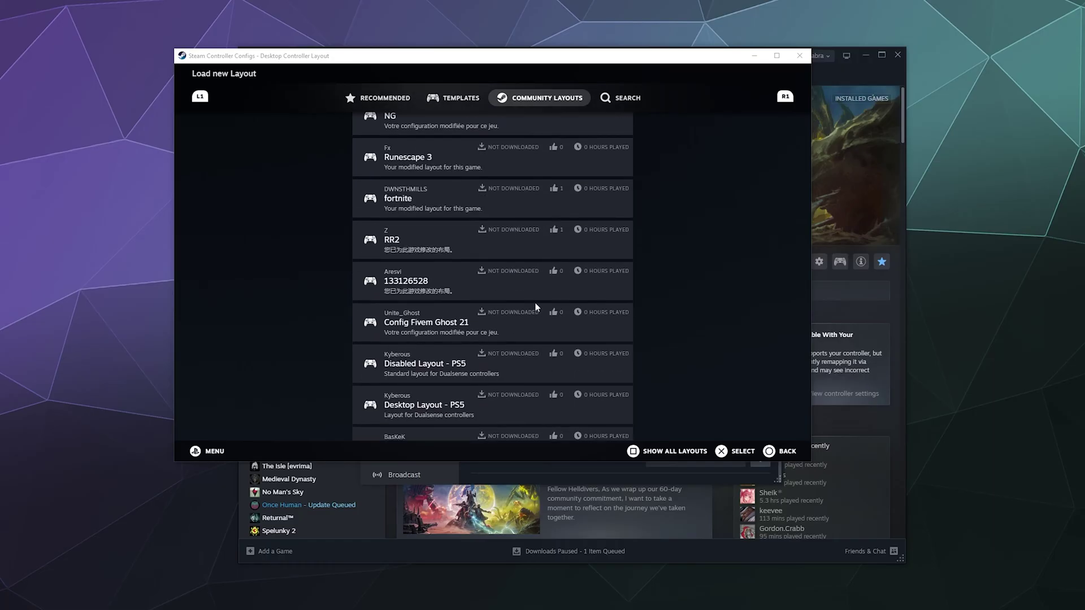
pyautogui.click(779, 453)
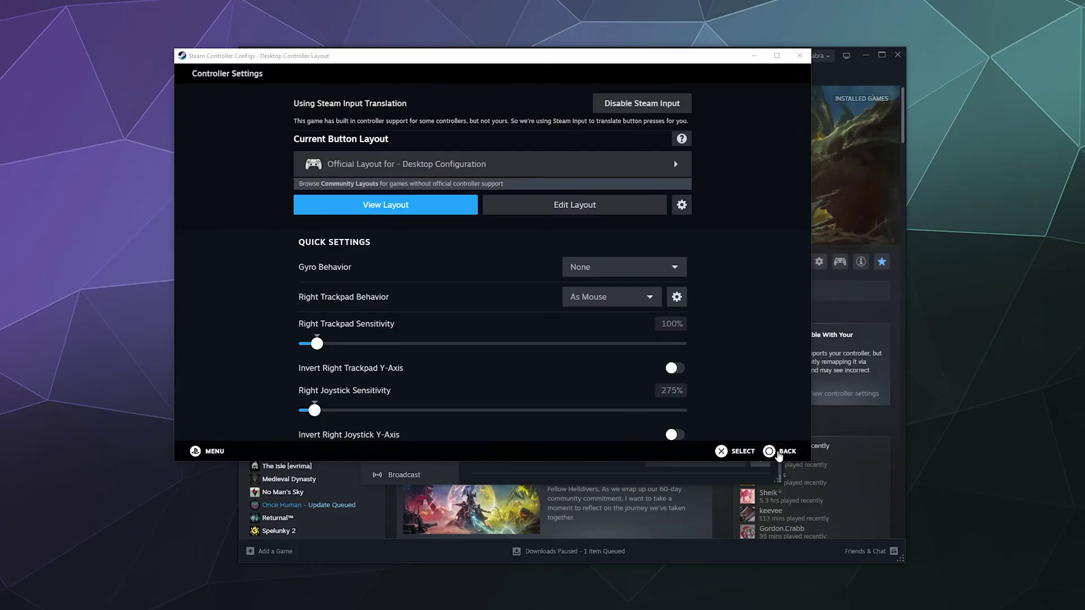
pyautogui.click(778, 454)
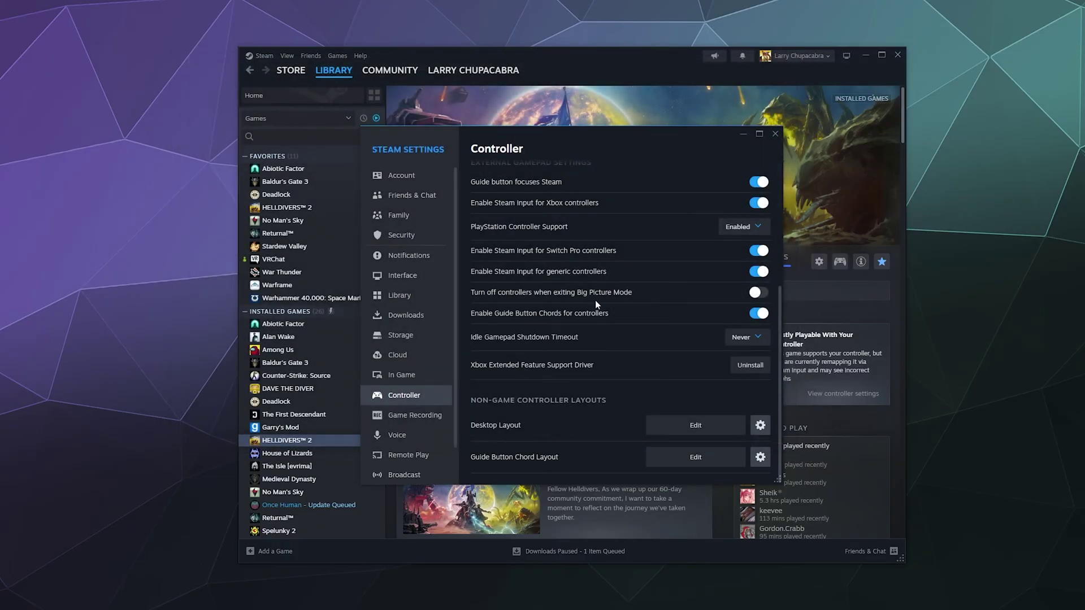
pyautogui.click(777, 135)
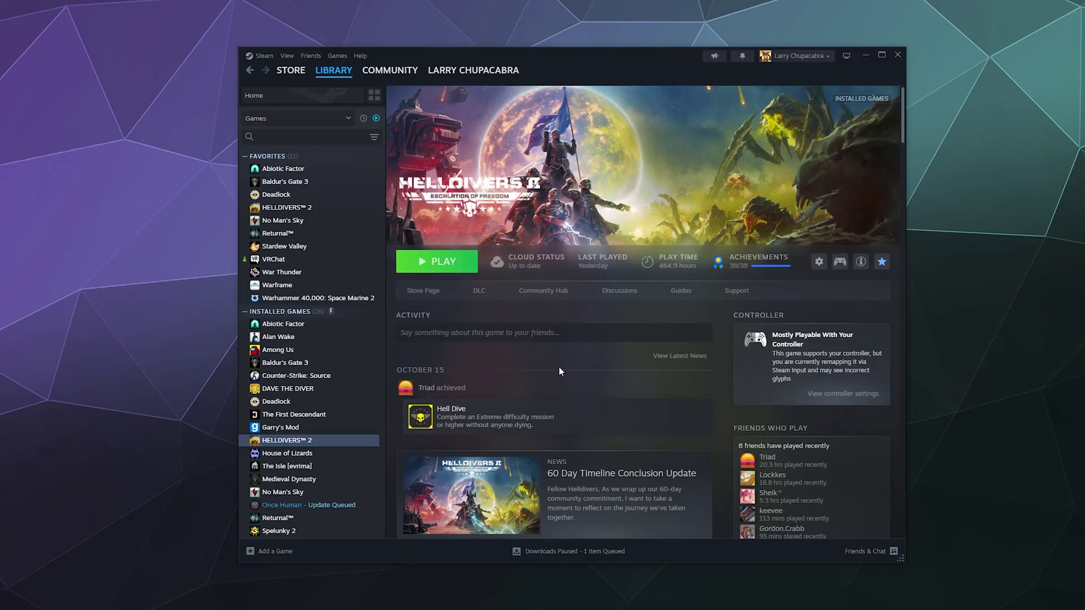
# - Start adding a non-Steam game to the library, search the program list for "EA Desk", and open the file browser
pyautogui.moveTo(338, 78)
pyautogui.click(339, 58)
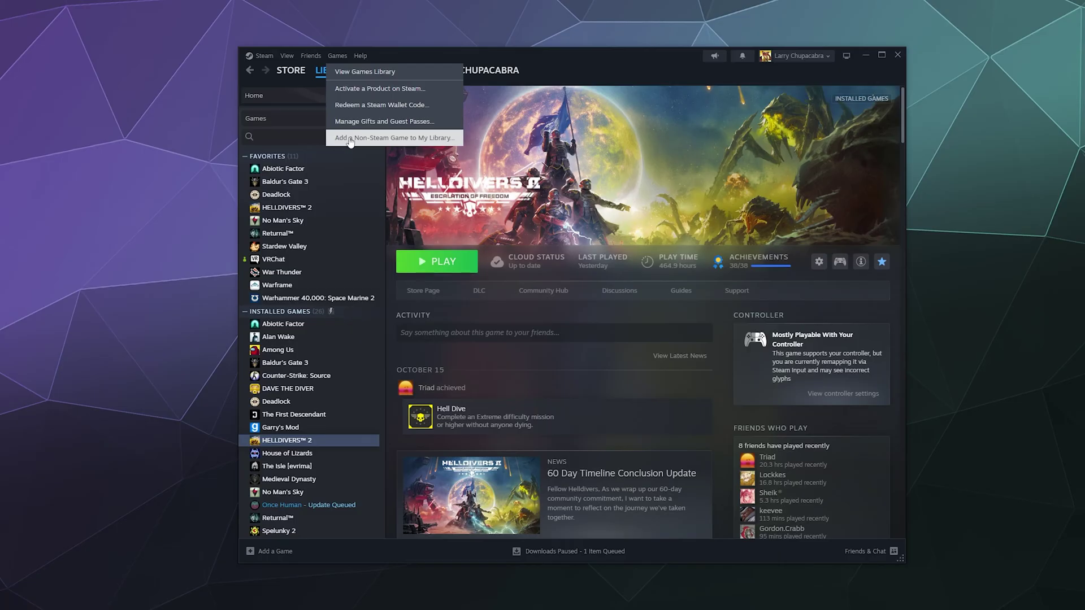
pyautogui.click(415, 139)
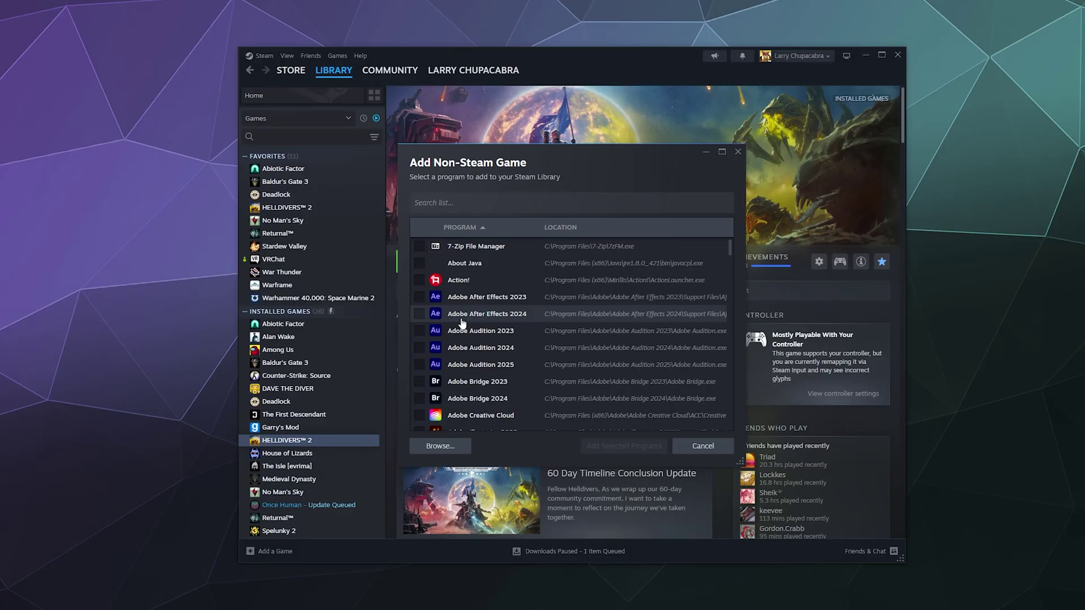
pyautogui.click(454, 204)
pyautogui.write('EA')
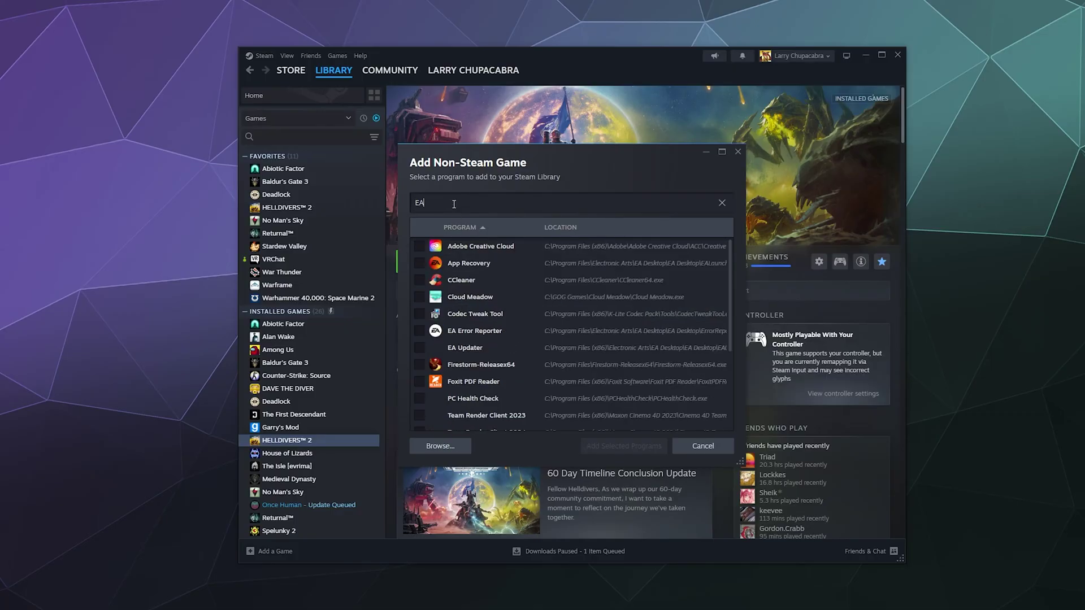
pyautogui.write(' Desk')
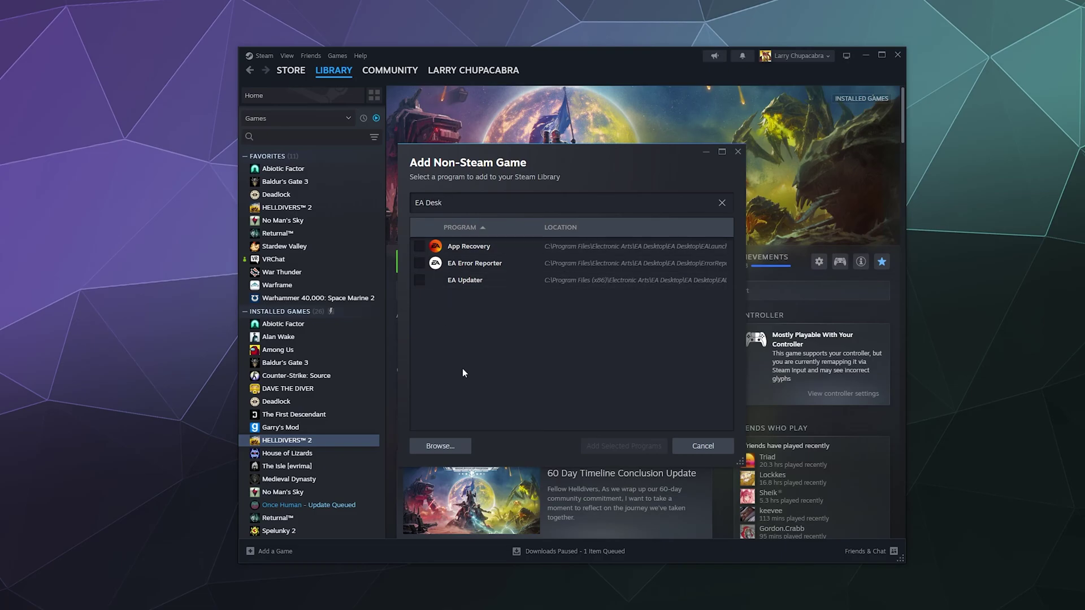
pyautogui.click(443, 448)
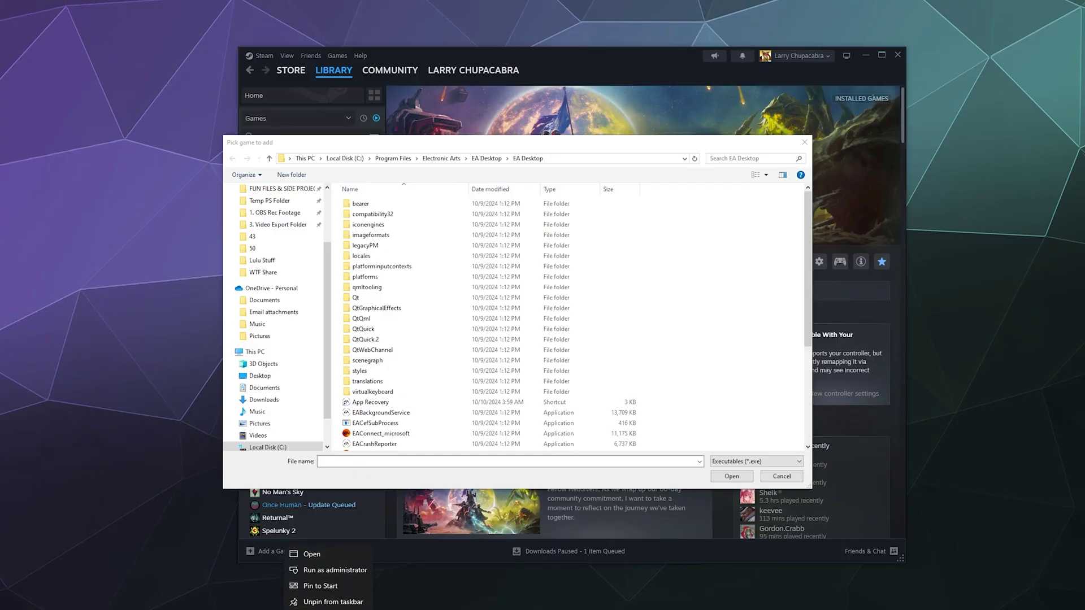
# - Examine the target path in the EA taskbar shortcut's properties, then close the properties without changes
pyautogui.click(328, 609)
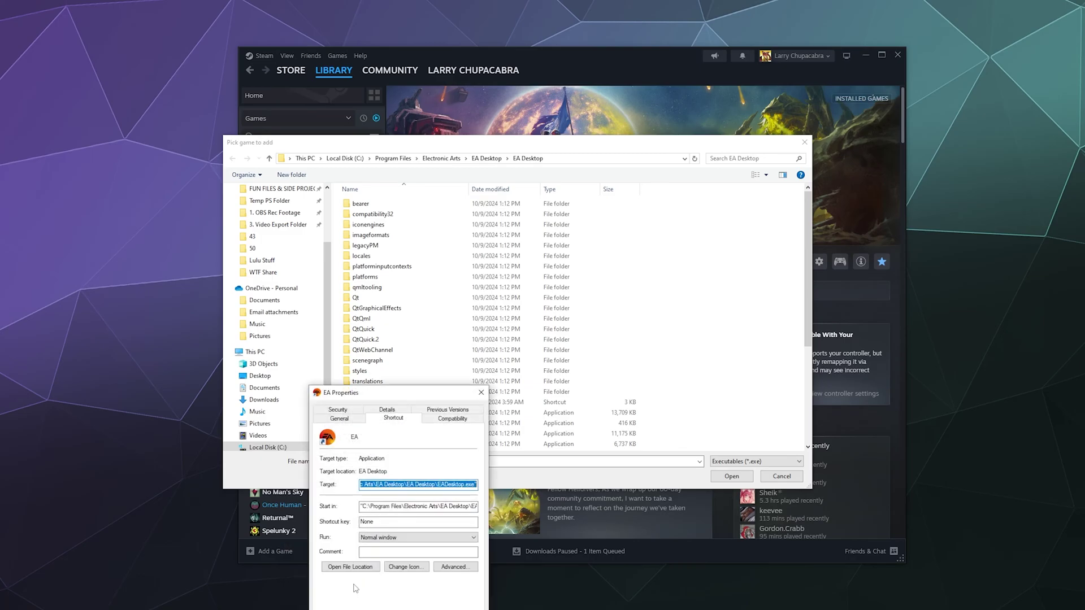
pyautogui.moveTo(364, 390); pyautogui.dragTo(488, 322)
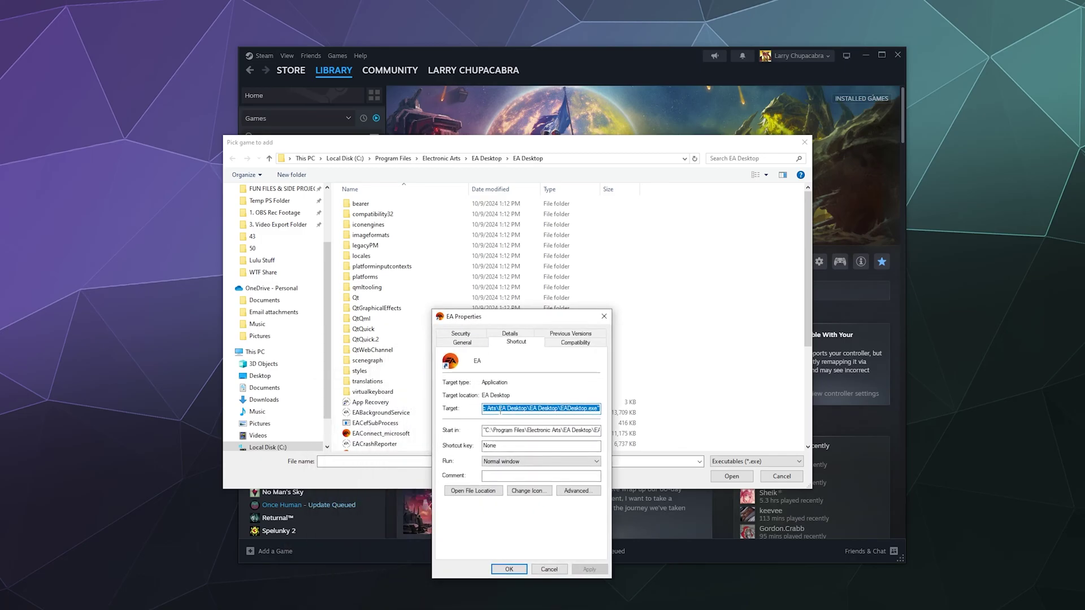
pyautogui.moveTo(500, 411); pyautogui.dragTo(464, 409)
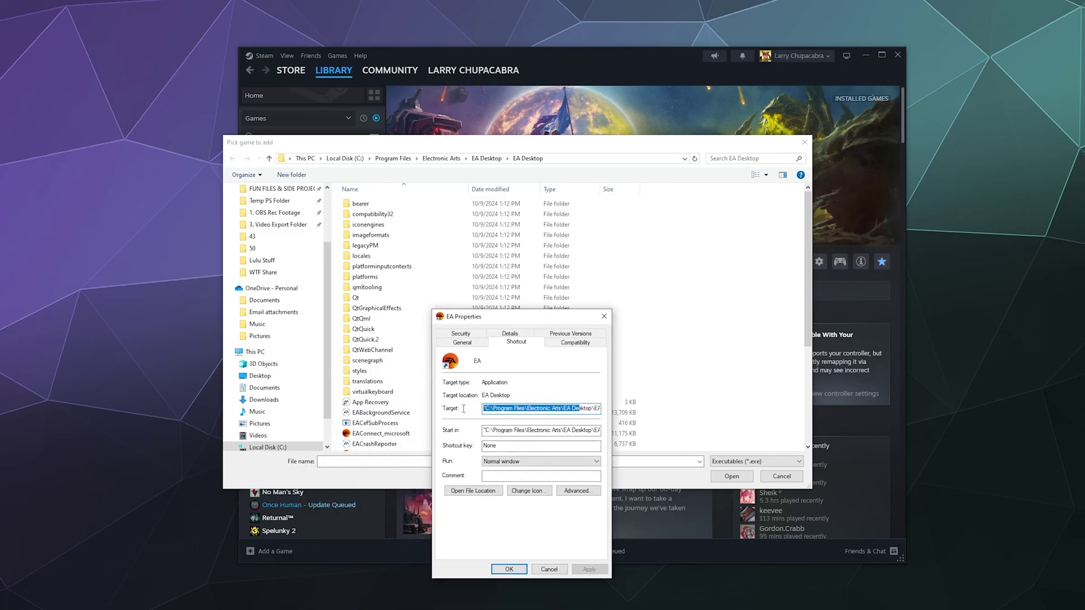
pyautogui.click(501, 410)
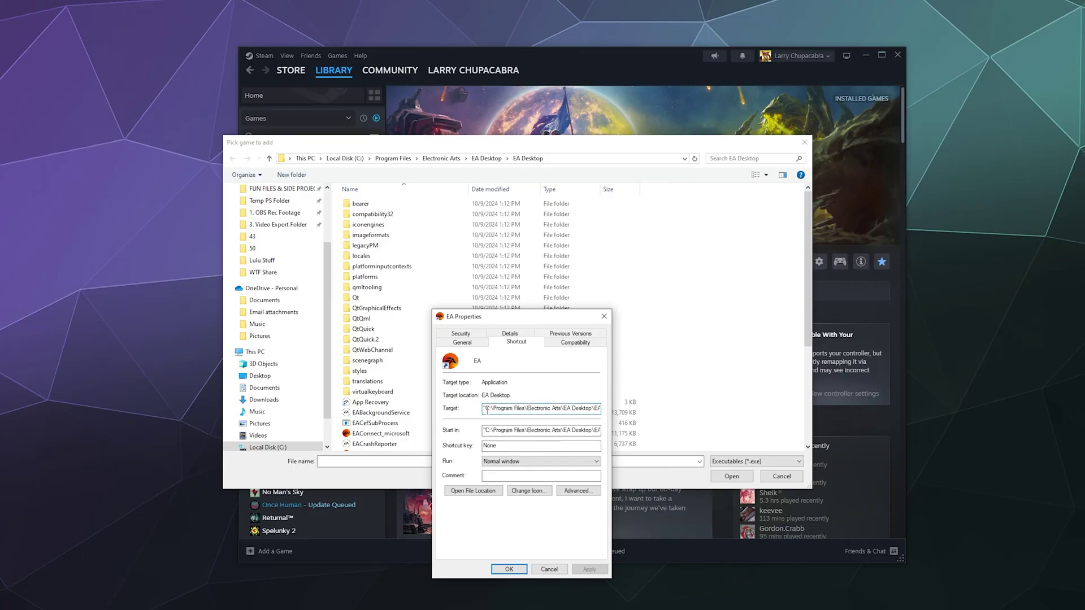
pyautogui.moveTo(489, 411); pyautogui.dragTo(605, 408)
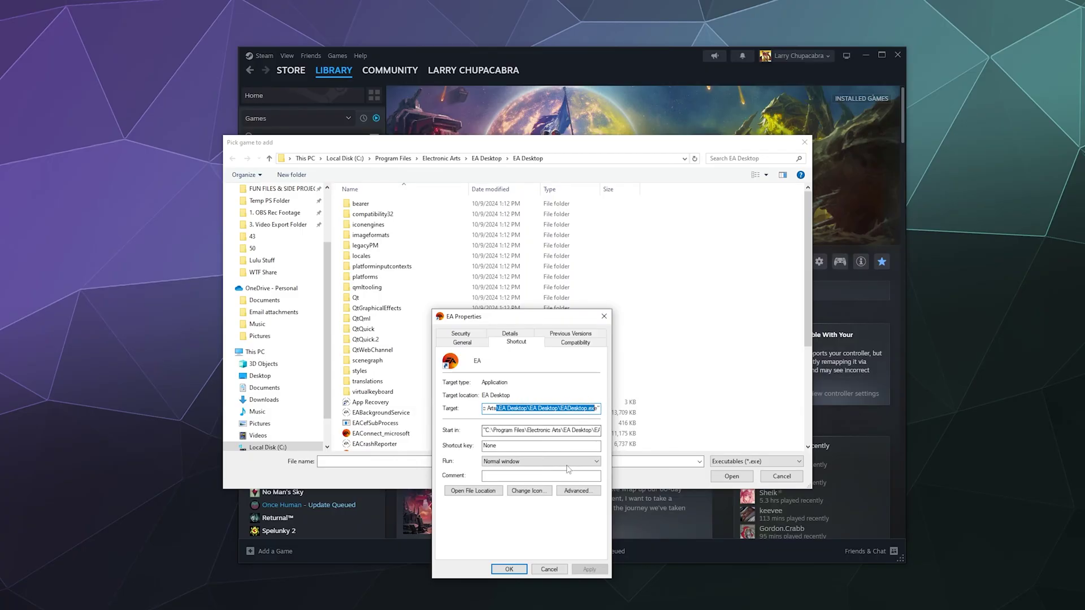
pyautogui.click(547, 570)
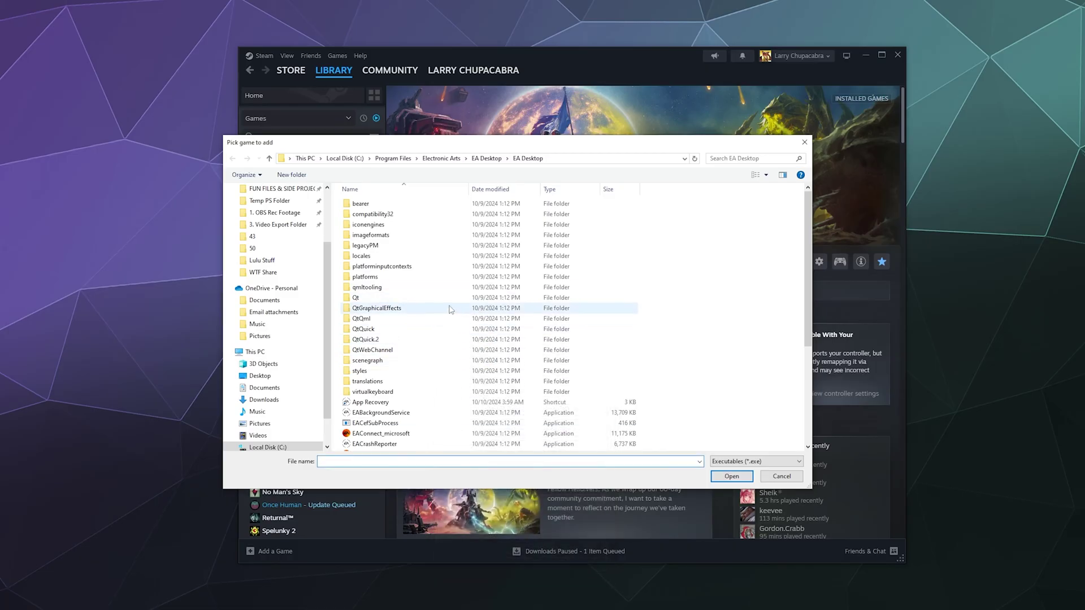
# - Choose the EADesktop application from C:\Program Files\Electronic Arts\EA Desktop\EA Desktop as the program to add to the library
pyautogui.click(254, 352)
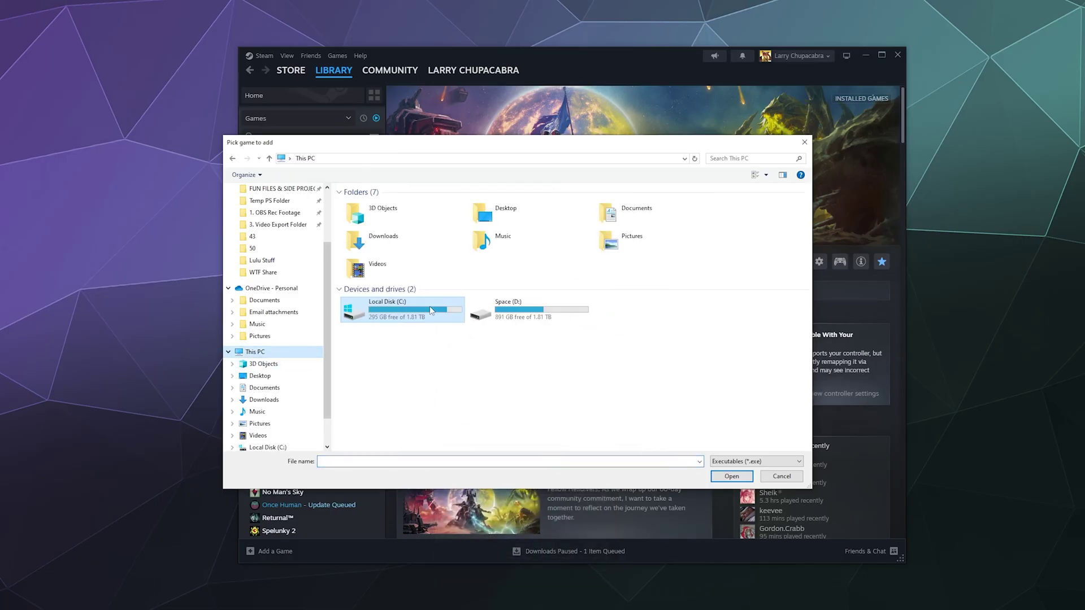
pyautogui.doubleClick(389, 318)
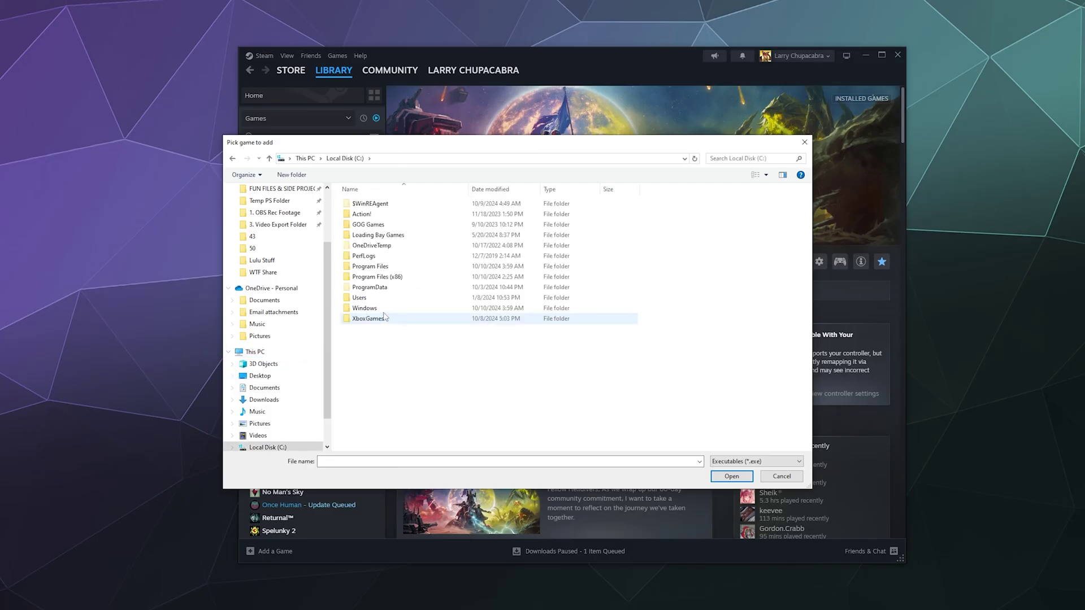
pyautogui.doubleClick(378, 267)
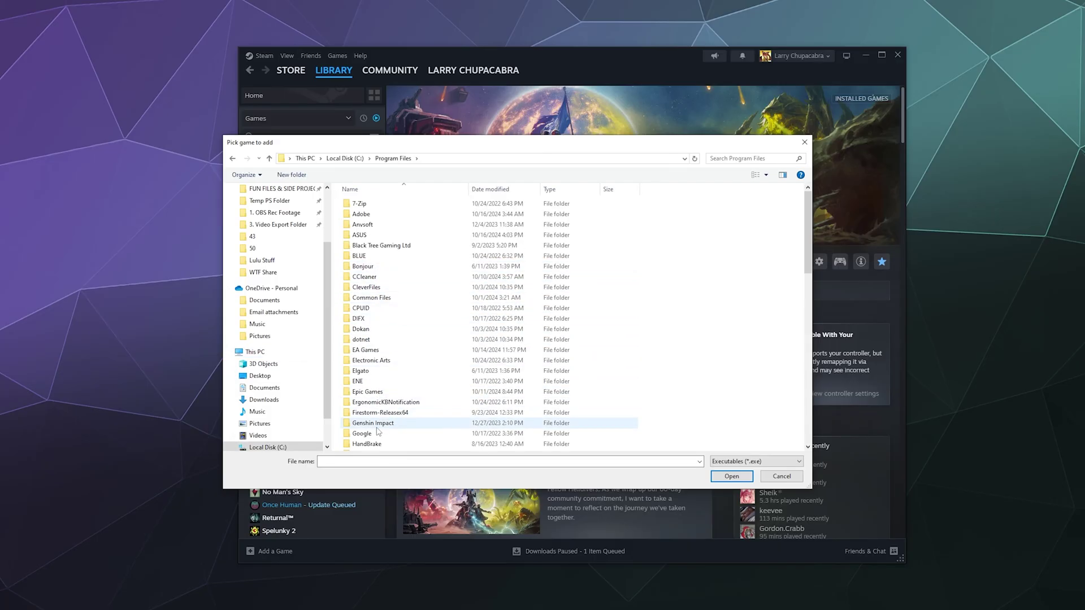
pyautogui.doubleClick(364, 360)
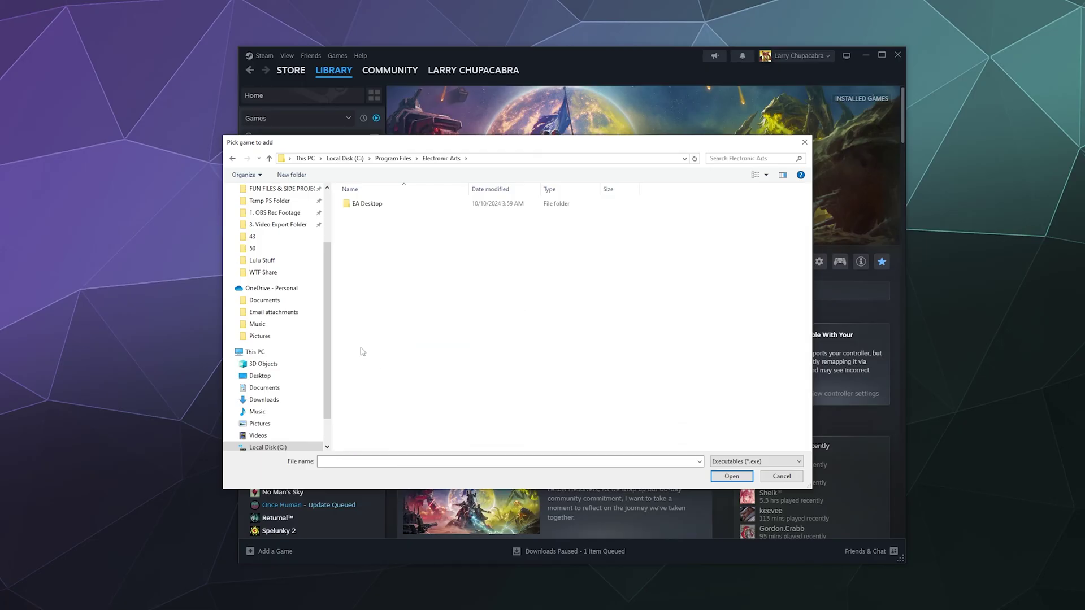
pyautogui.doubleClick(356, 205)
pyautogui.doubleClick(362, 203)
pyautogui.scroll(-1, 369, 303)
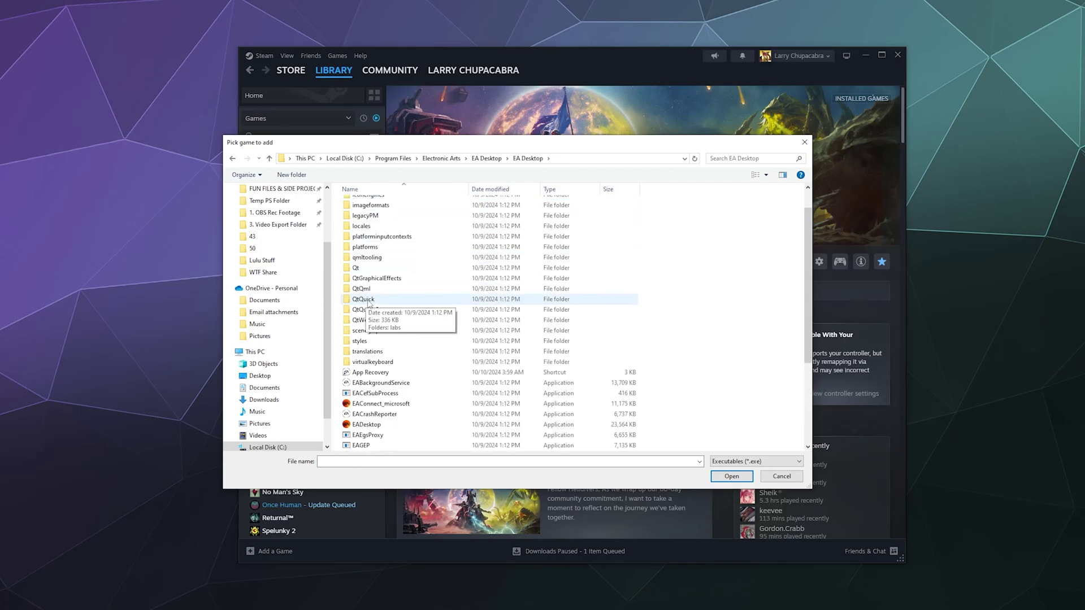
pyautogui.scroll(-1, 368, 305)
pyautogui.click(384, 396)
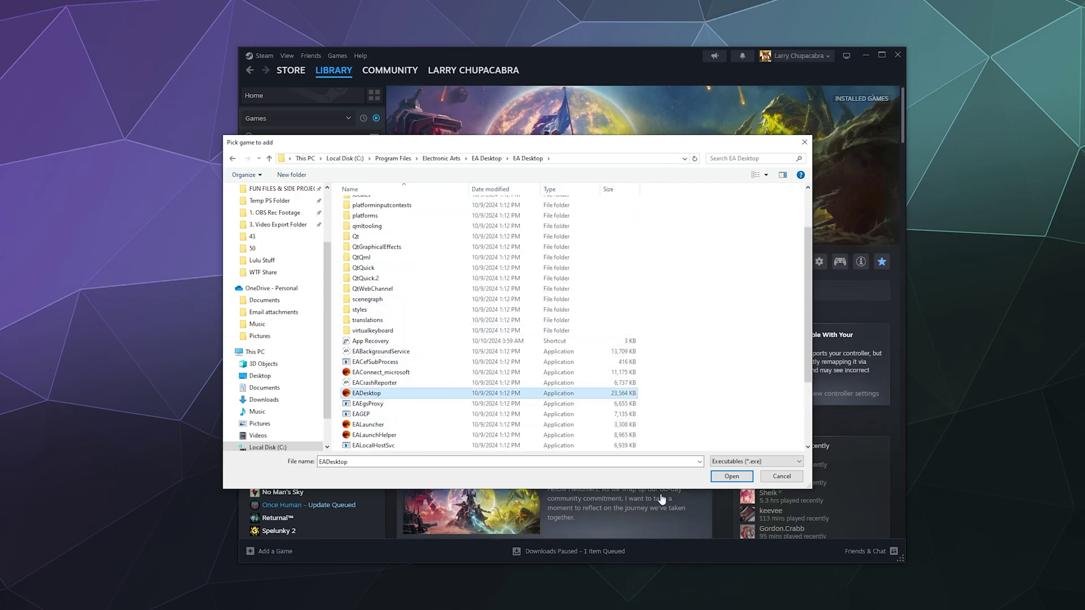
pyautogui.click(732, 476)
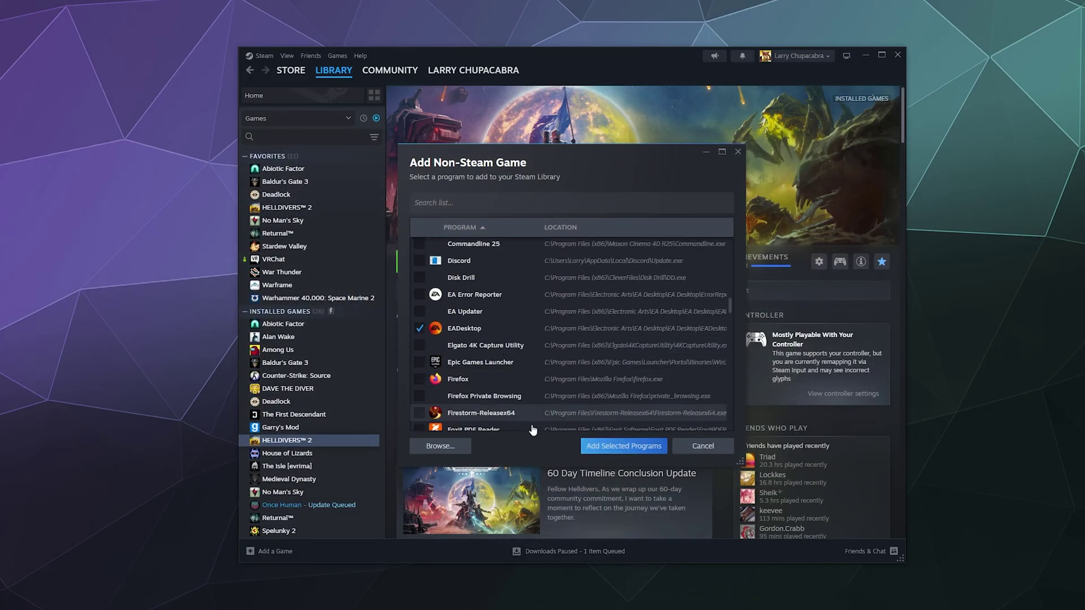
pyautogui.scroll(-1, 531, 426)
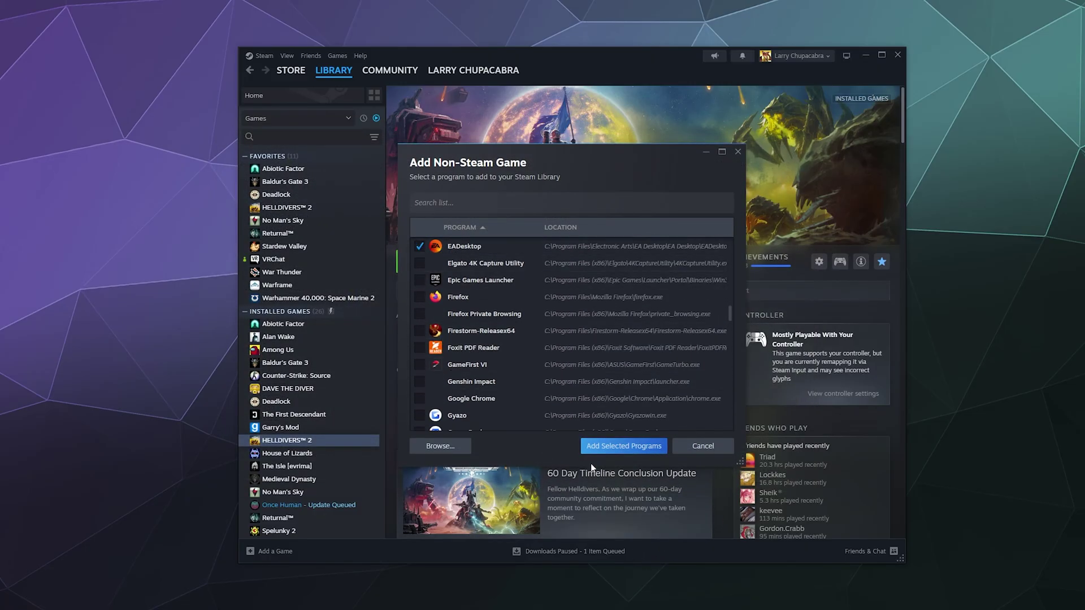
# - Add the selected EADesktop program to the Steam library and open its library page
pyautogui.click(643, 451)
pyautogui.click(293, 415)
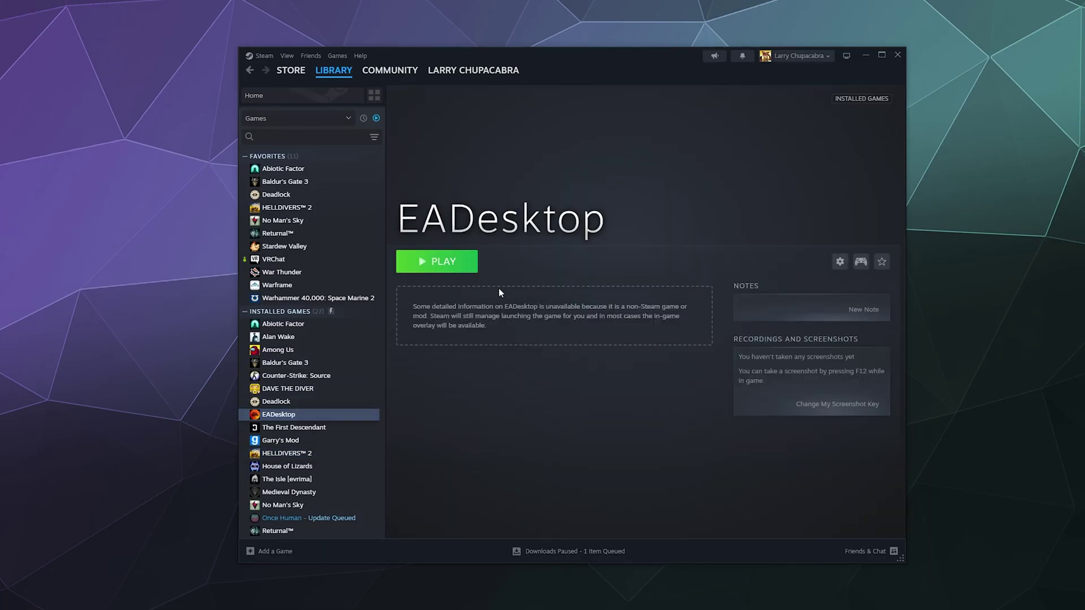
# - Launch EADesktop from the Steam library and start Dead Space from the installed games in the EA app
pyautogui.click(451, 263)
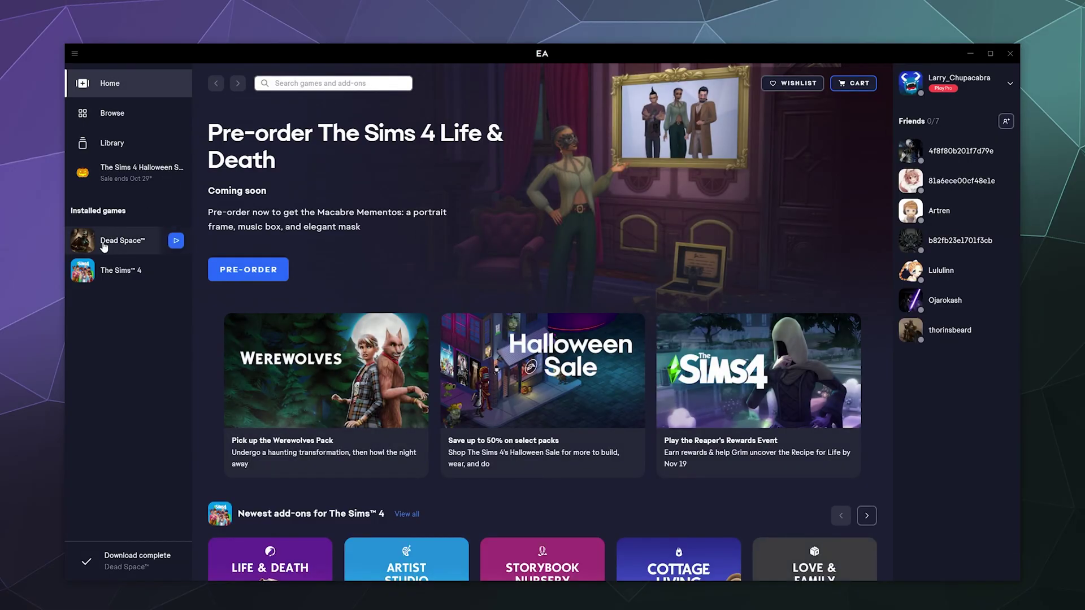
pyautogui.click(175, 242)
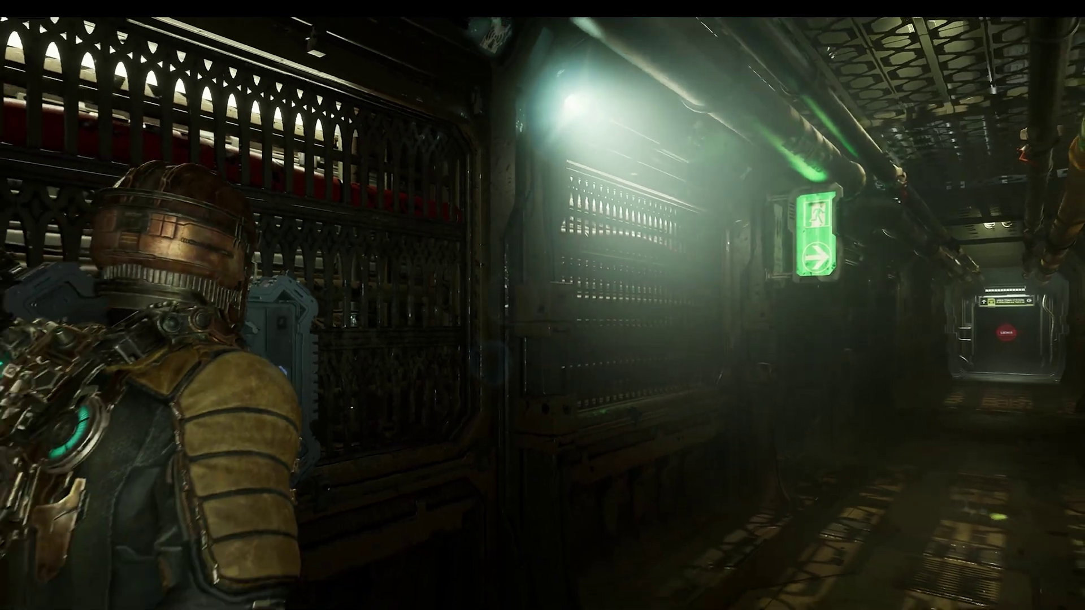
pyautogui.press('w')
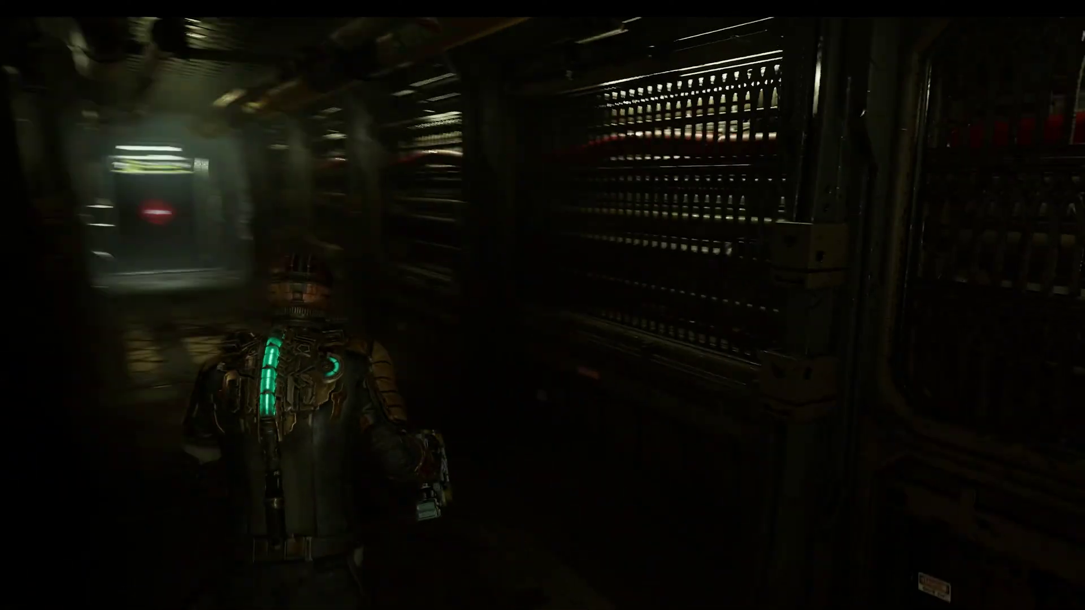
pyautogui.rightClick(543, 305)
pyautogui.press('w')
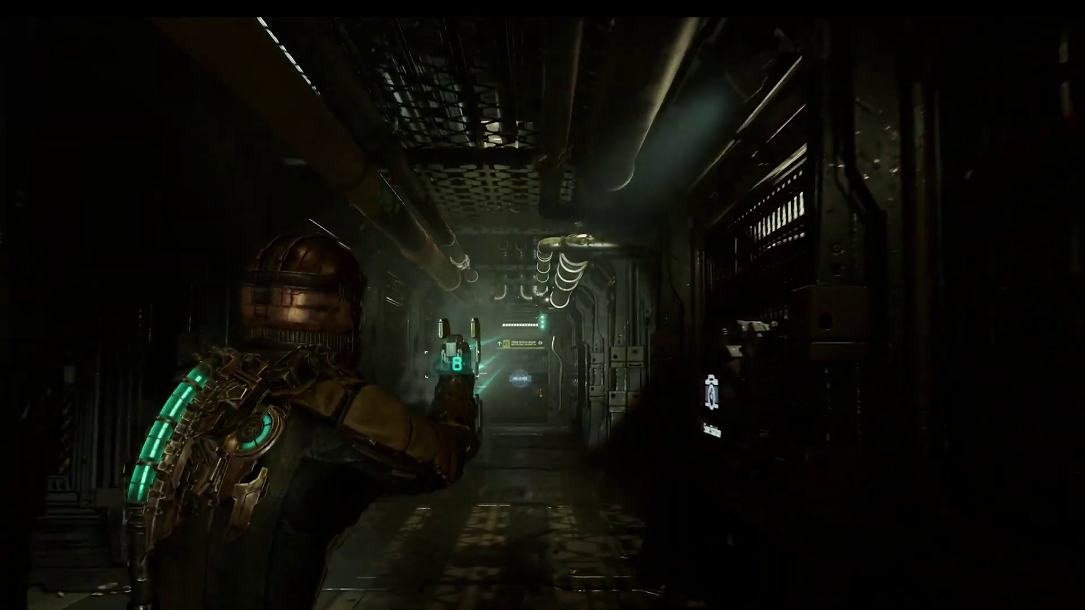
pyautogui.click(543, 305)
pyautogui.press('w')
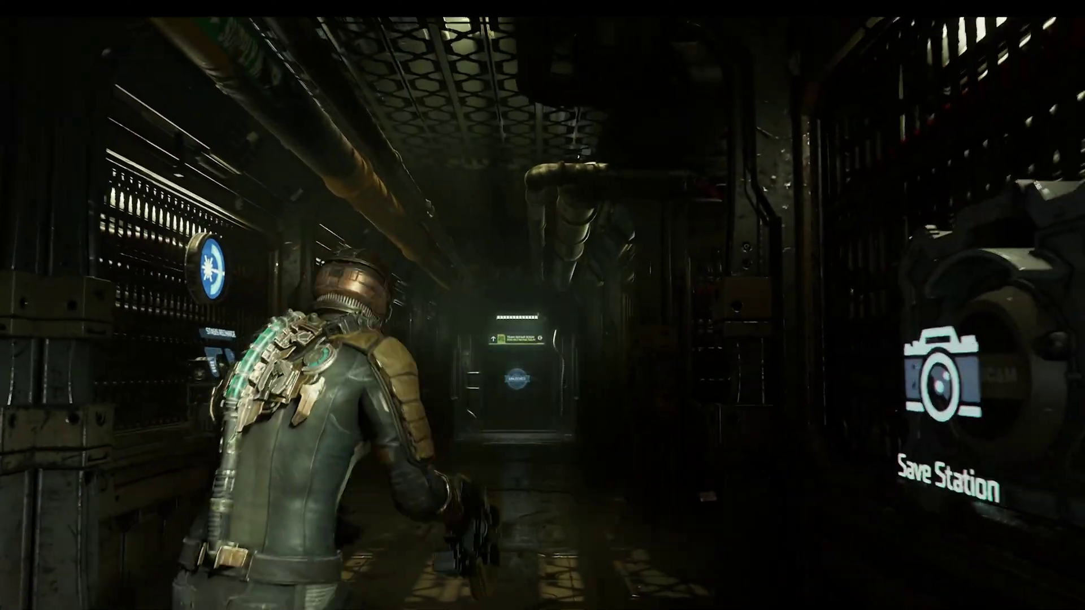
pyautogui.press('w')
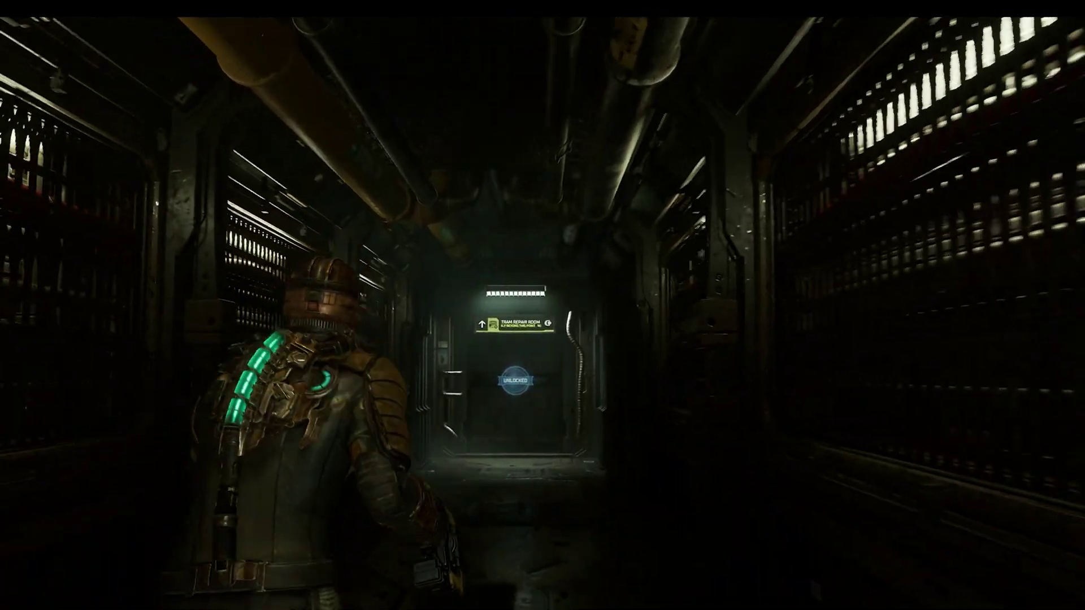
pyautogui.press('w')
pyautogui.press('w')
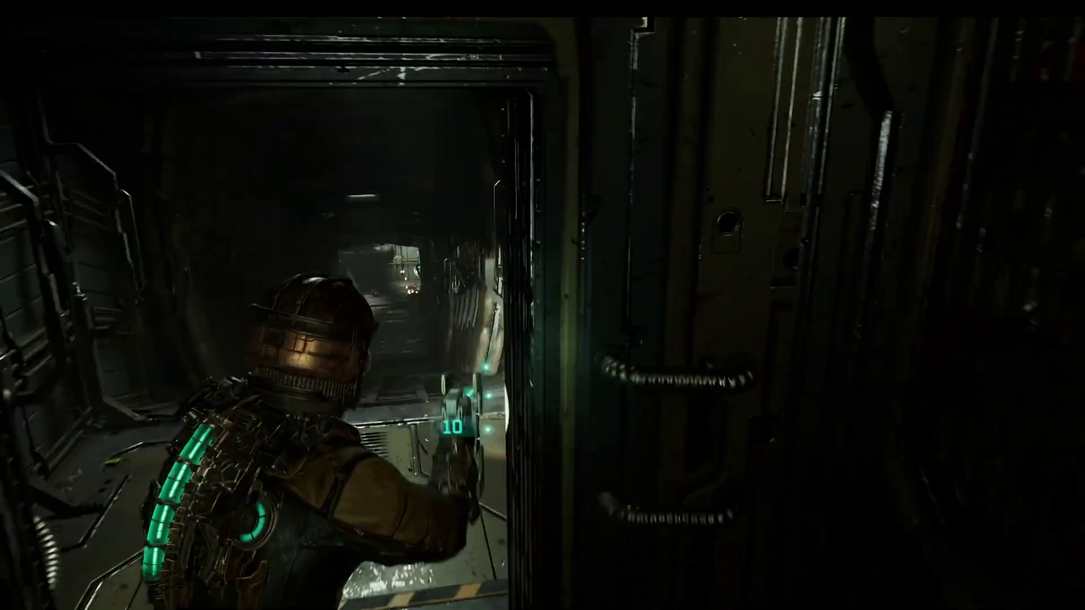